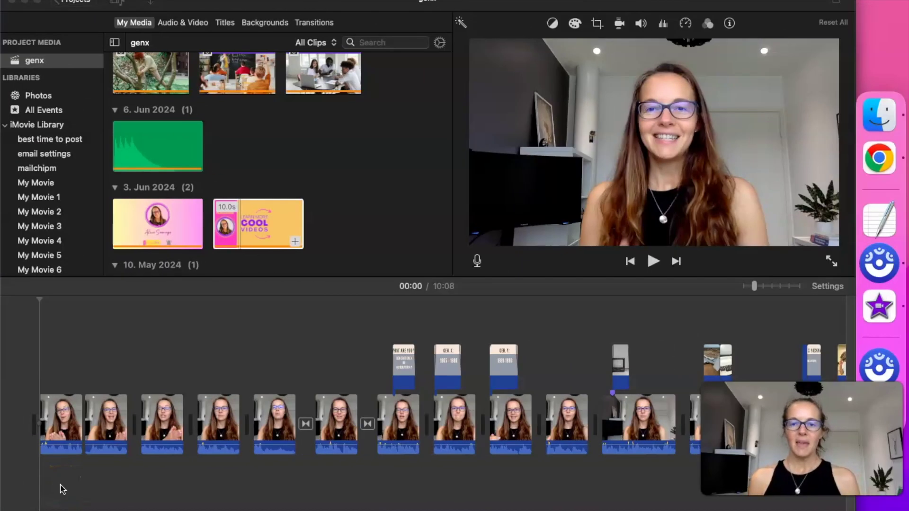
Play back the 10-second LEARN MORE COOL VIDEOS end card at the end of the genx timeline.
left_click(314, 324)
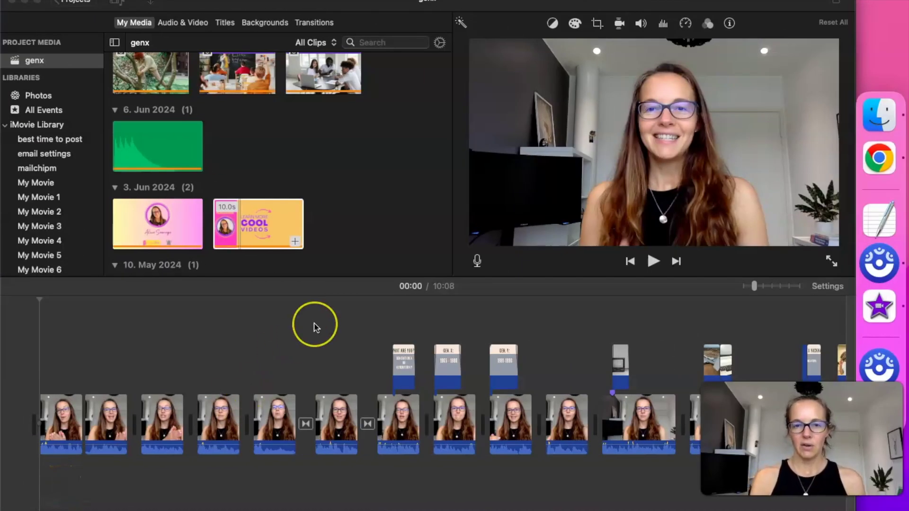
scroll(316, 327, "right", 10)
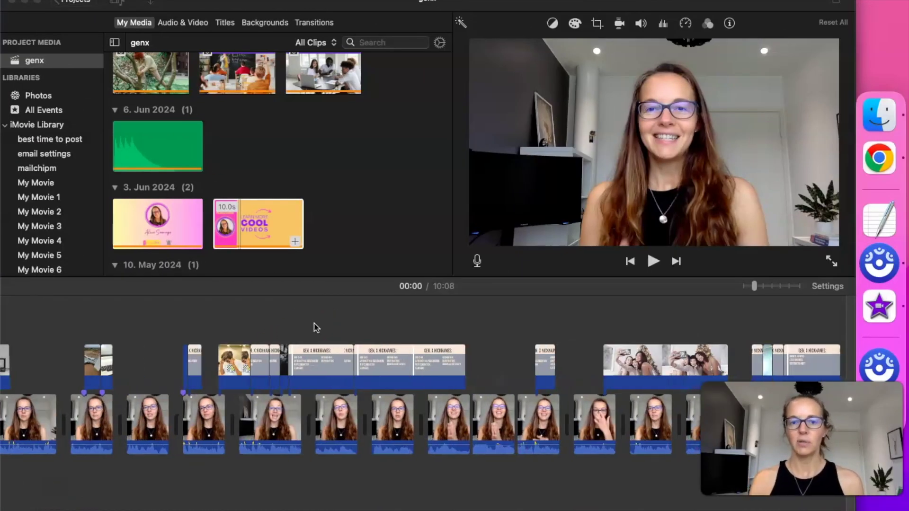
scroll(316, 327, "right", 15)
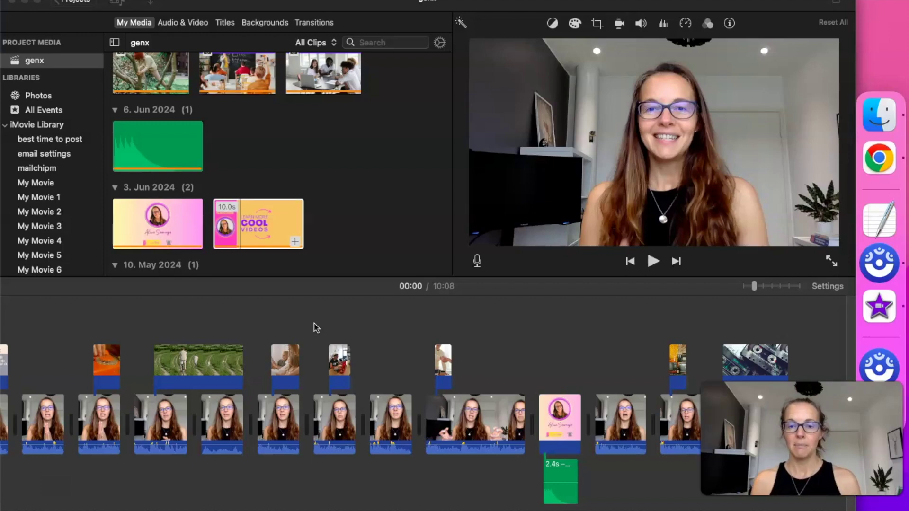
scroll(317, 328, "right", 12)
left_click(631, 403)
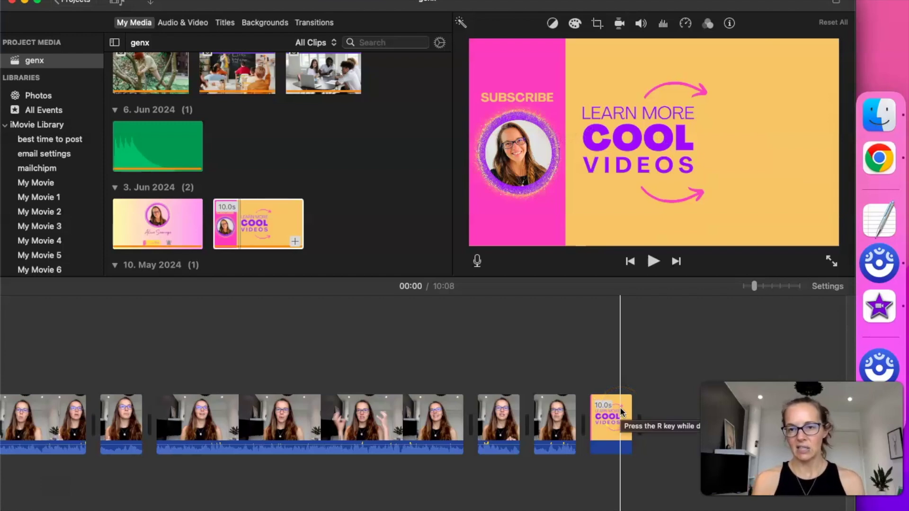
left_click_drag(621, 413, 588, 417)
key("space")
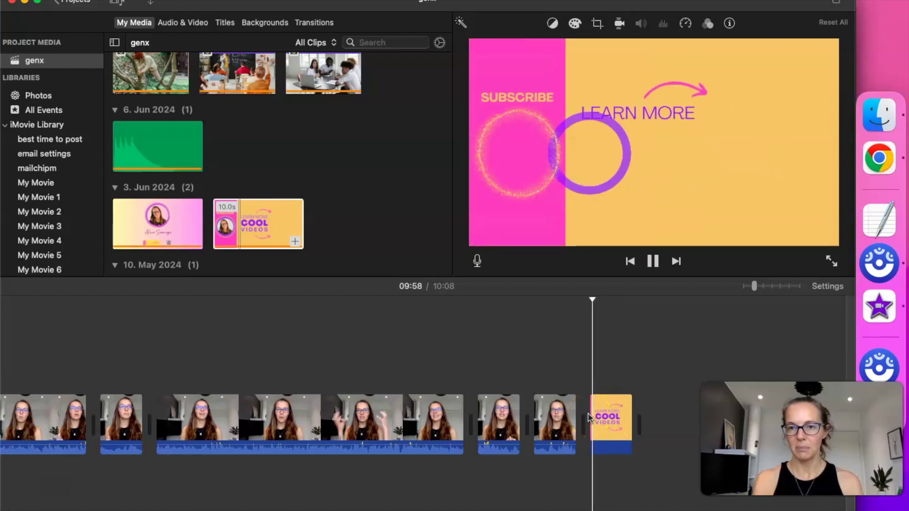
left_click(702, 191)
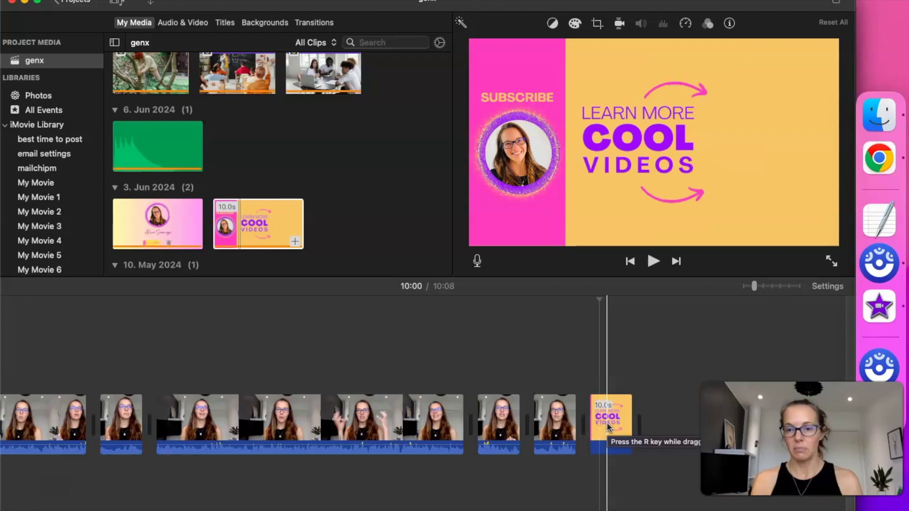
left_click(554, 381)
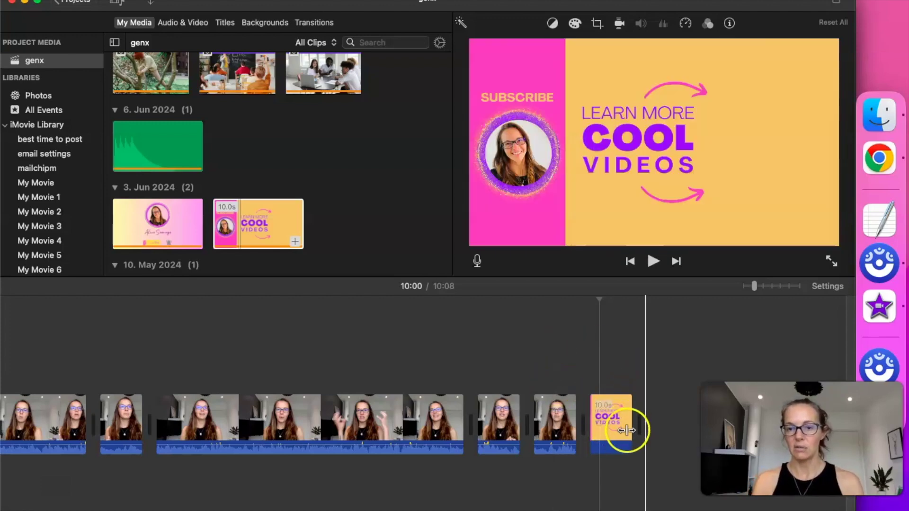
left_click(548, 377)
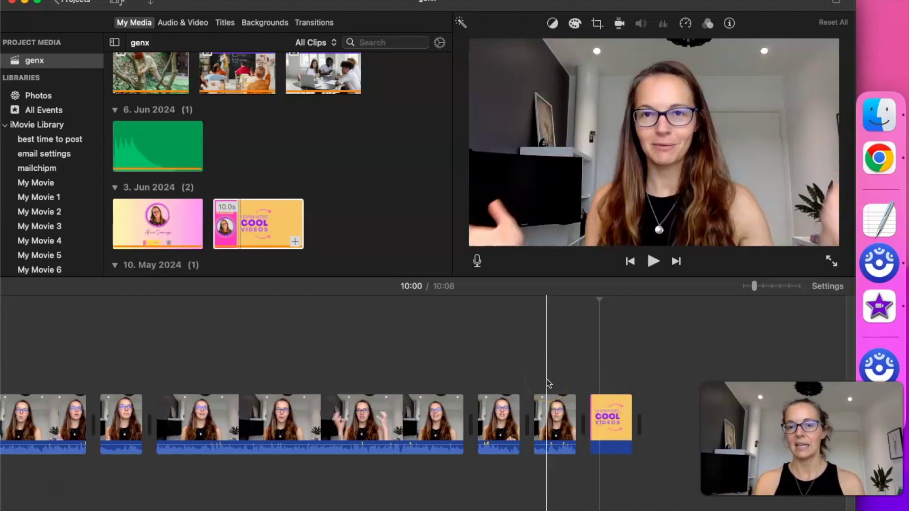
left_click(655, 387)
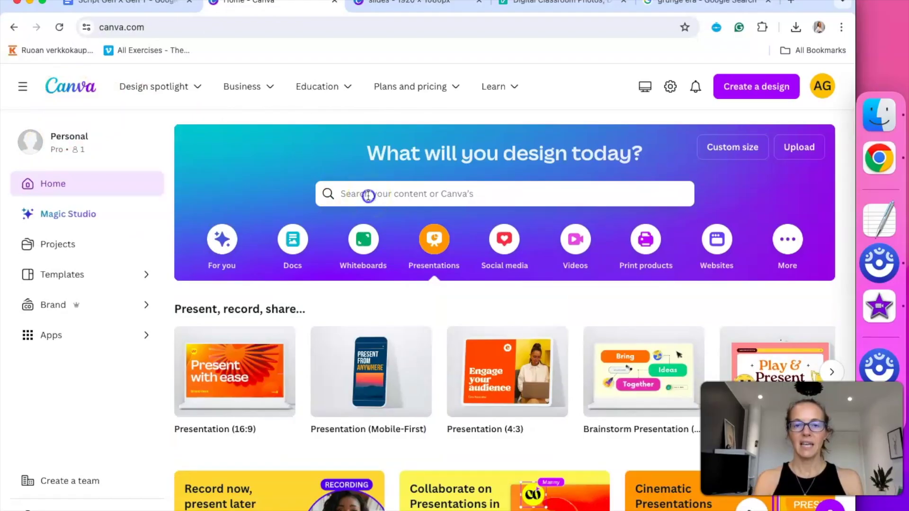
Search Canva for 'endscreen youtube' and browse the Templates results.
left_click(368, 195)
type("endscre")
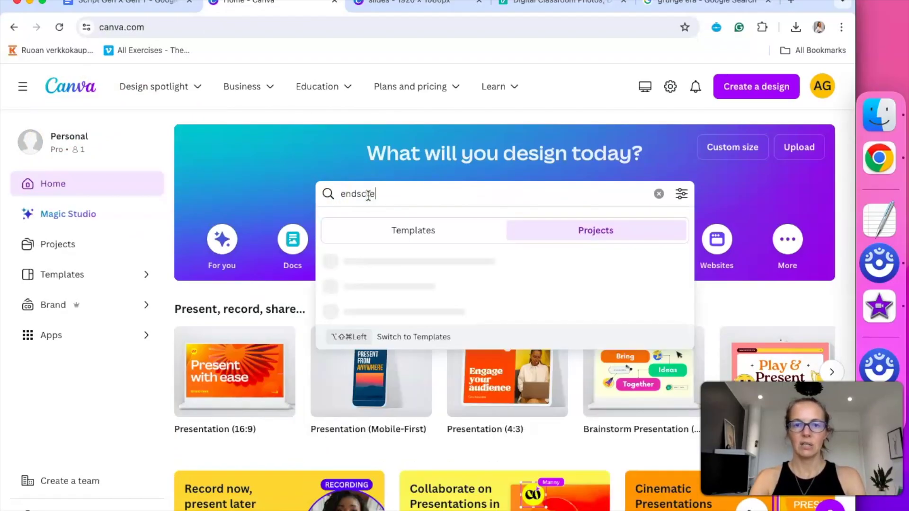
type("en youtube")
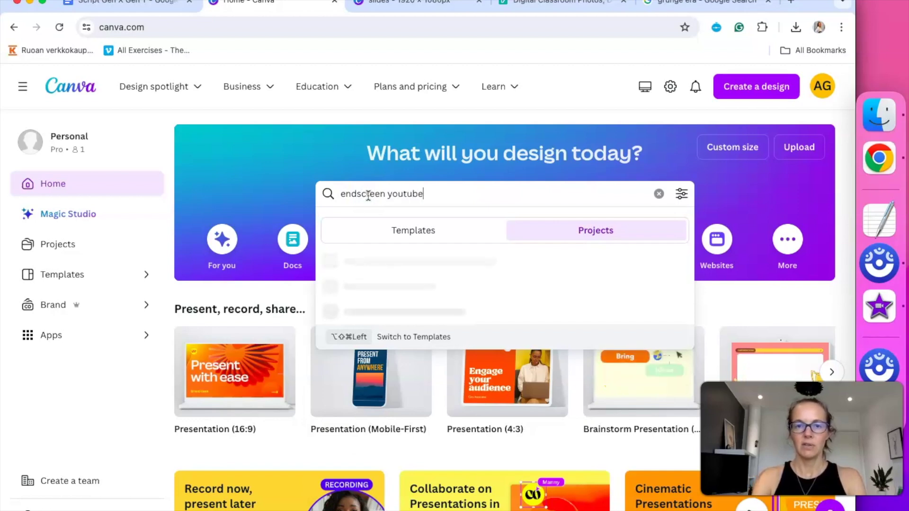
key("Return")
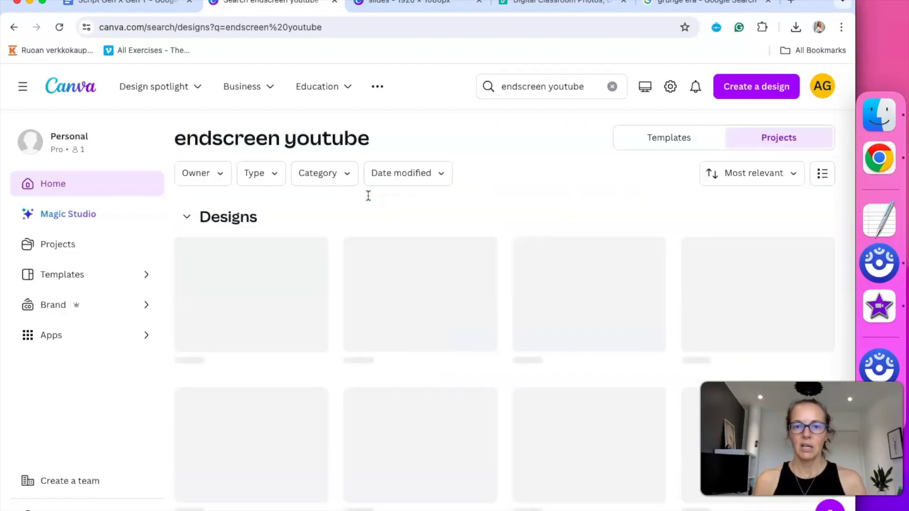
left_click(518, 216)
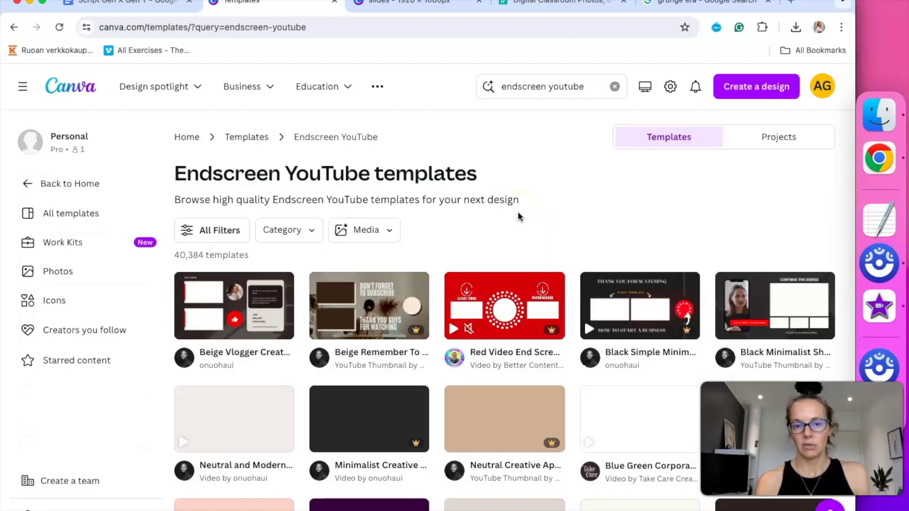
scroll(523, 334, "down", 3)
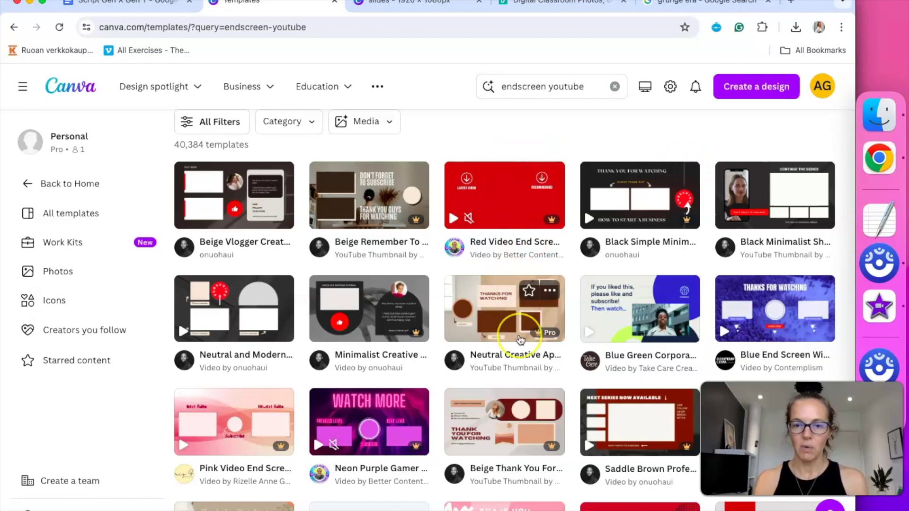
scroll(519, 340, "down", 2)
scroll(615, 331, "up", 3)
Customize the Blue End Screen Winter Youtube Outro template and select its background video and placeholder box.
left_click(741, 326)
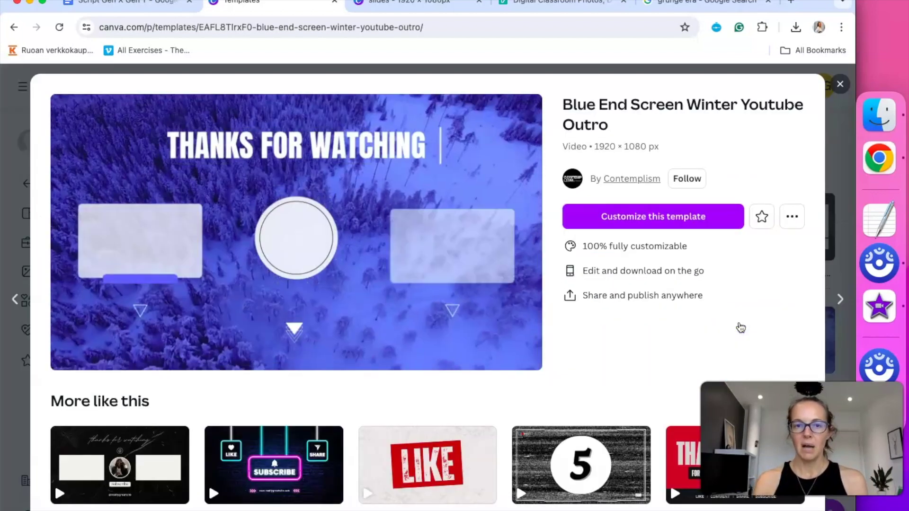
left_click(635, 217)
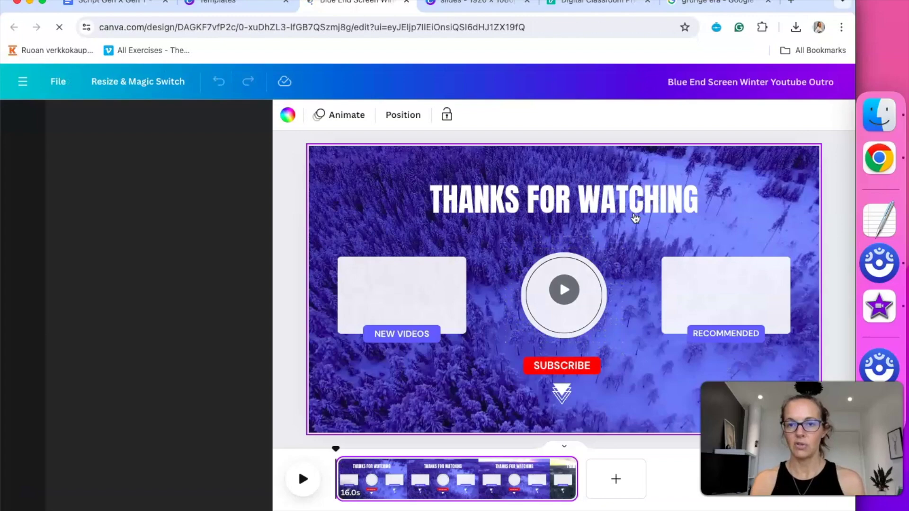
left_click(375, 191)
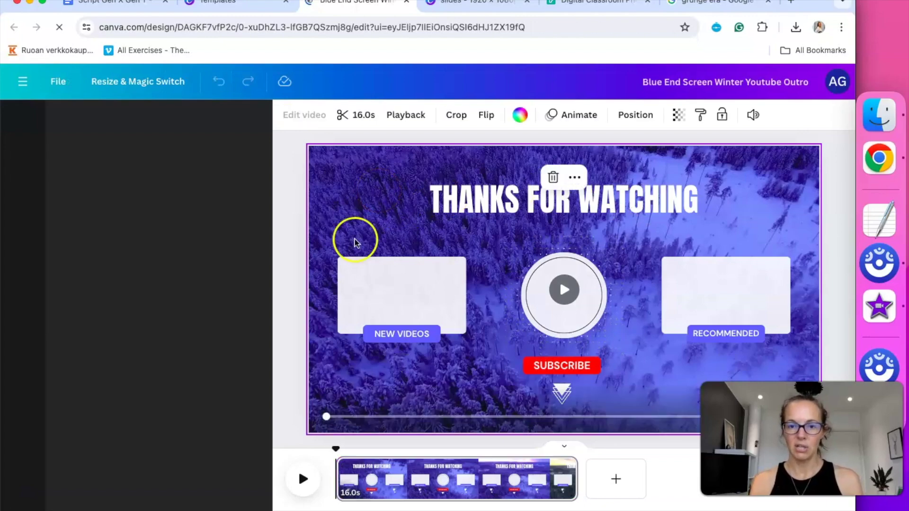
left_click(398, 293)
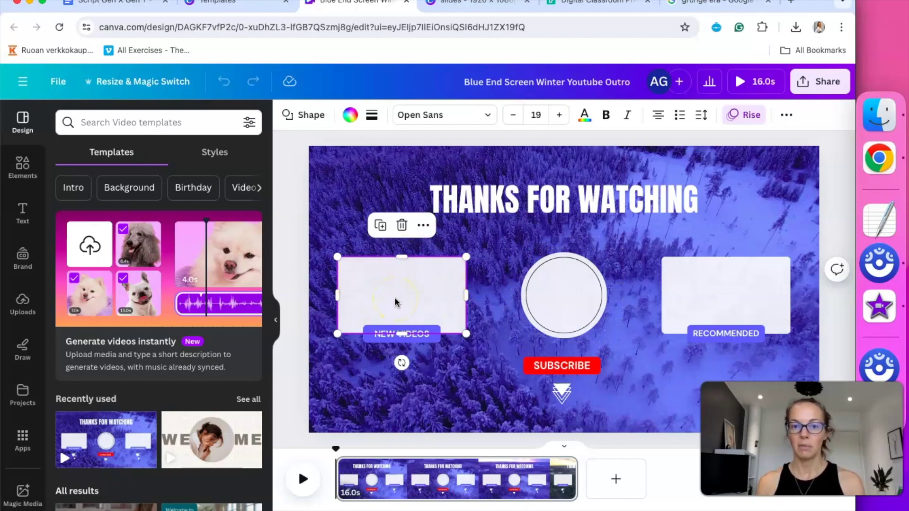
Delete the placeholder boxes above NEW VIDEOS and RECOMMENDED and the winter background video.
left_click(427, 285)
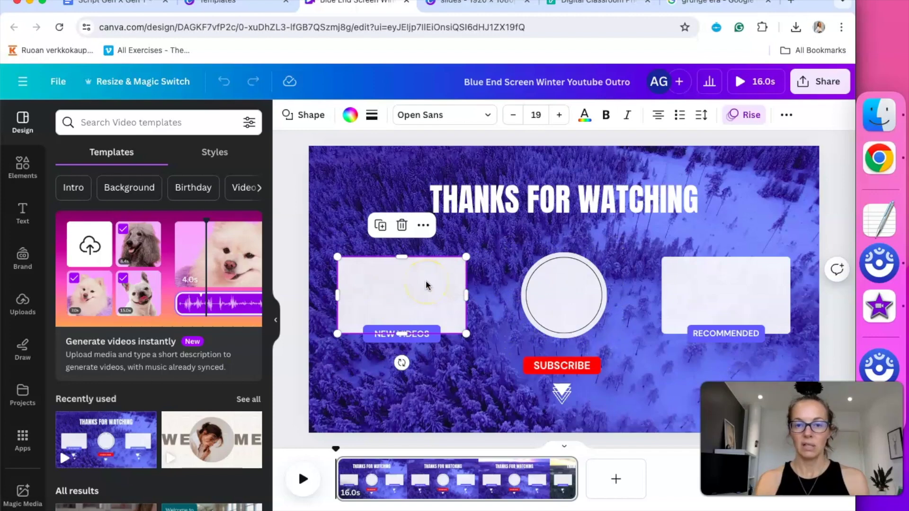
key("Delete")
left_click(700, 281)
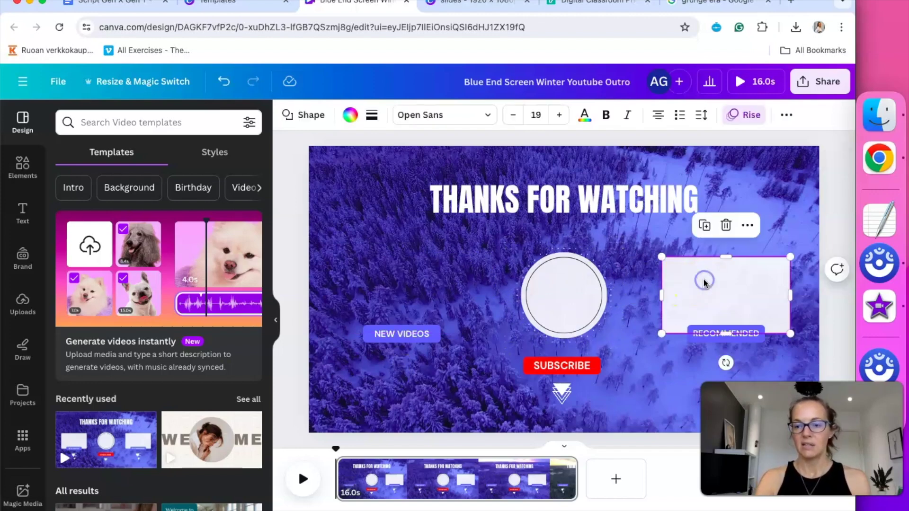
key("Delete")
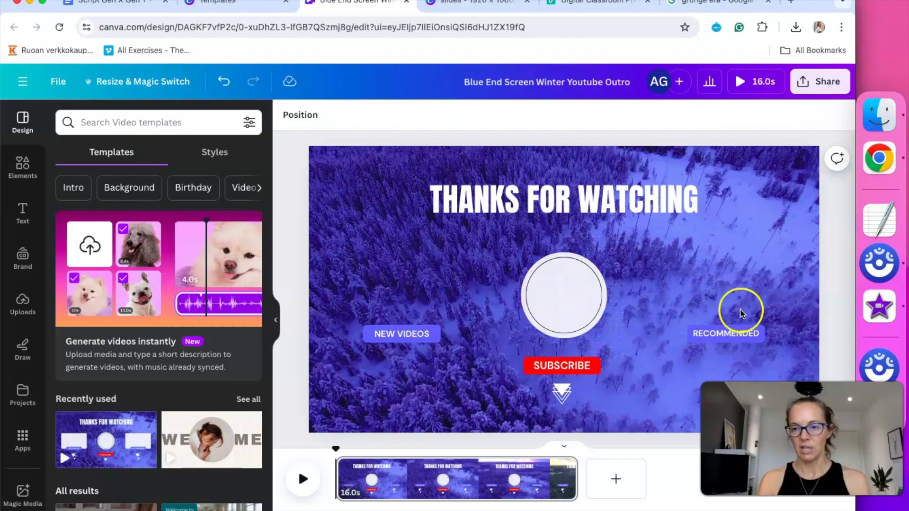
key("Delete")
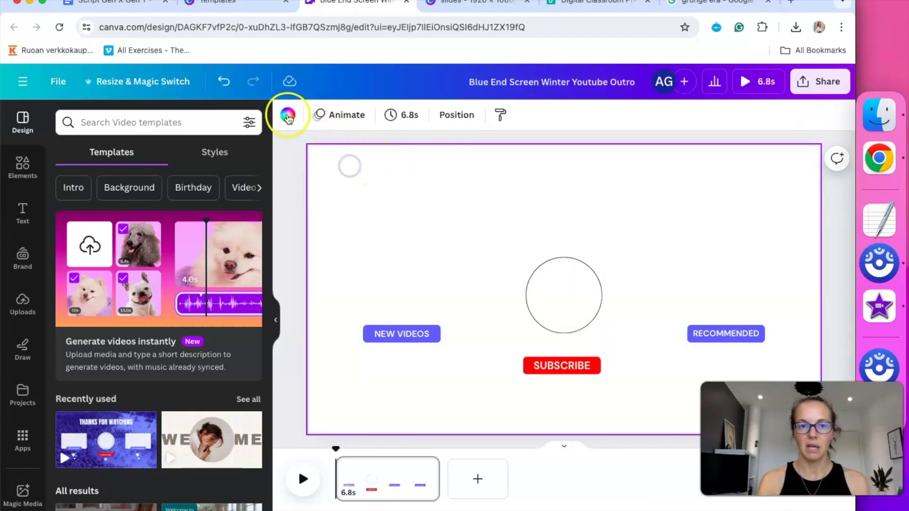
Make the page background magenta #cb6ce6.
left_click(287, 117)
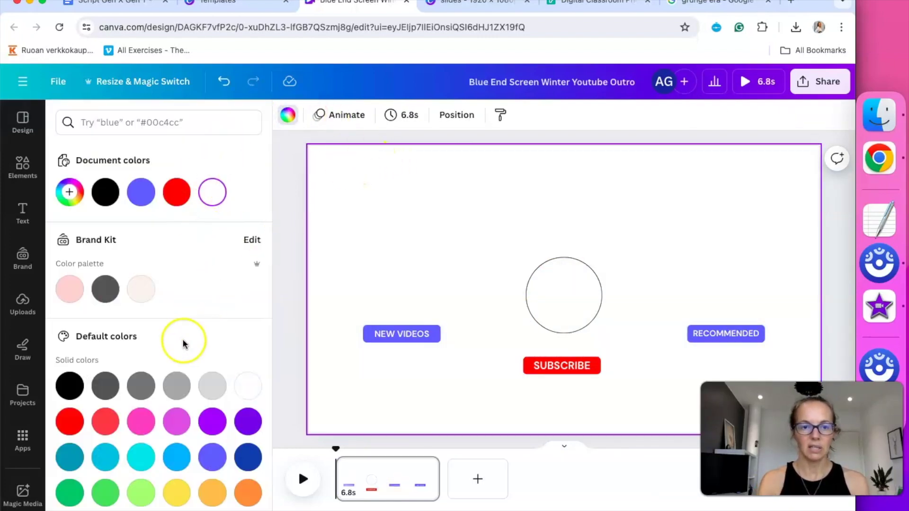
left_click(177, 429)
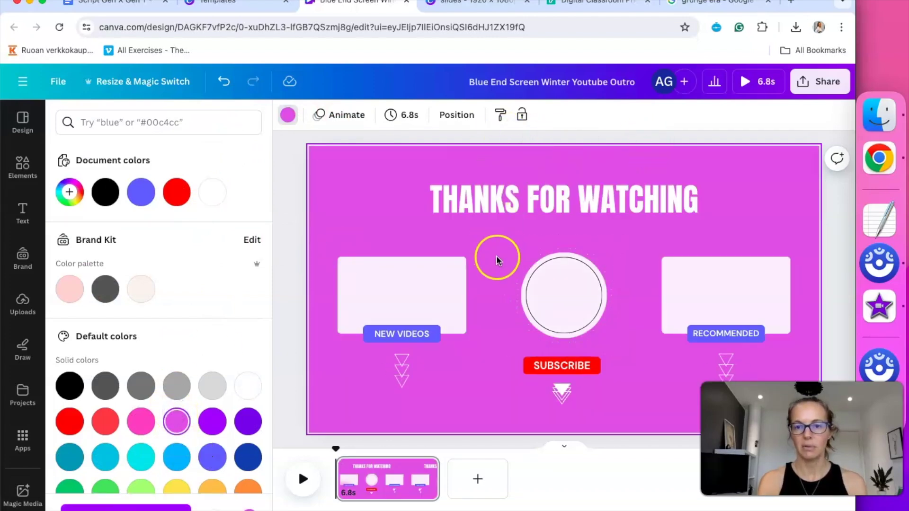
left_click(532, 369)
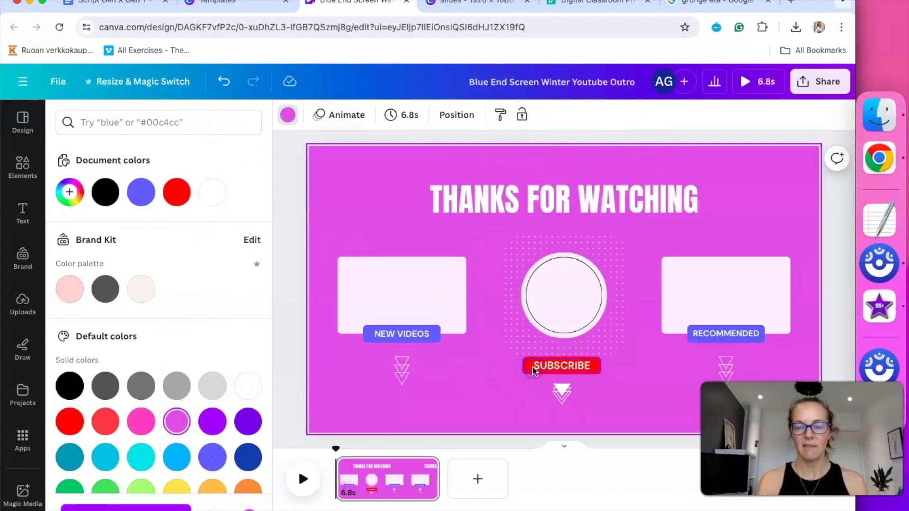
Colour the shape behind the NEW VIDEOS label red.
left_click(418, 334)
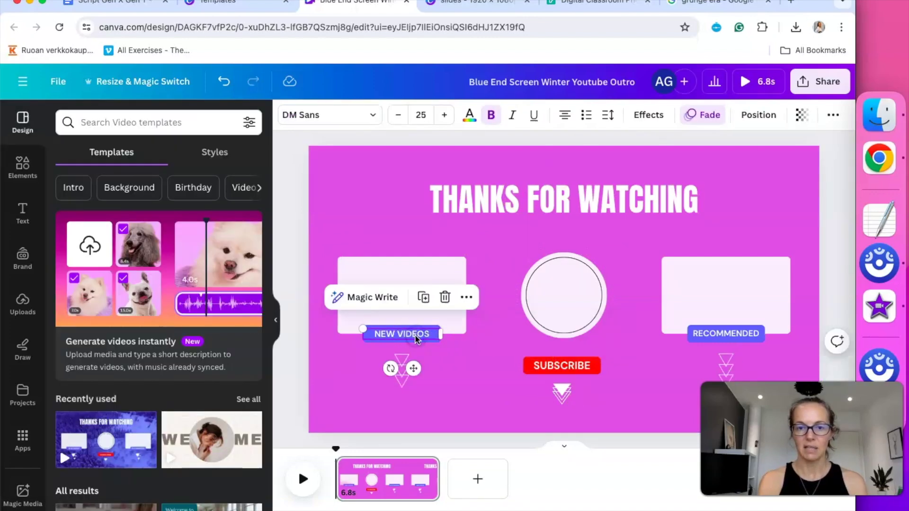
left_click(425, 332)
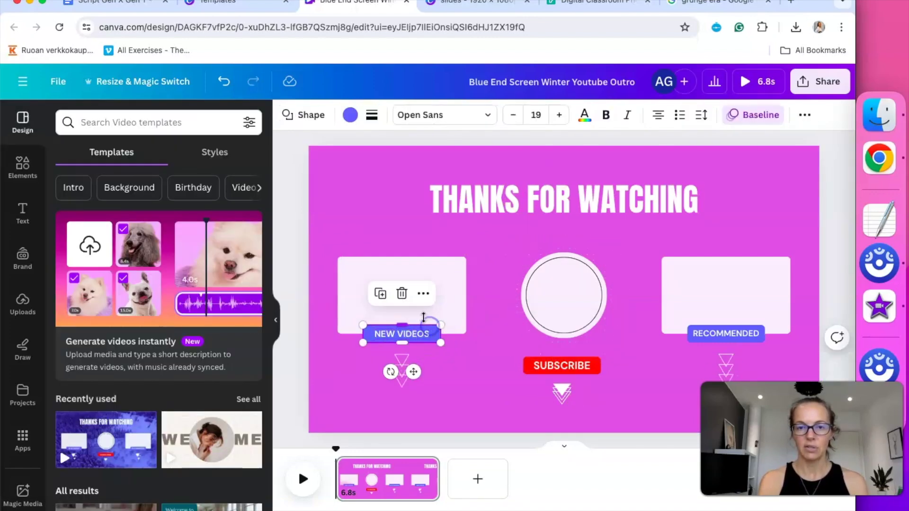
left_click(351, 114)
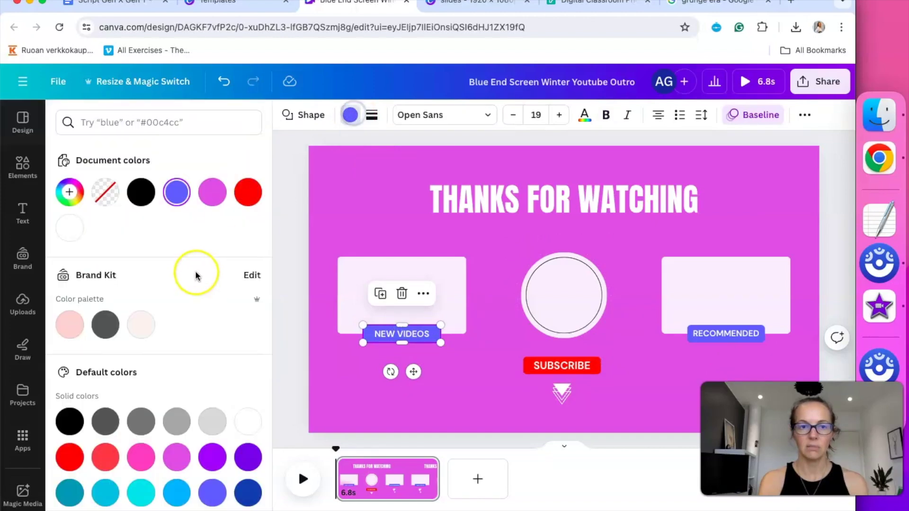
left_click(248, 192)
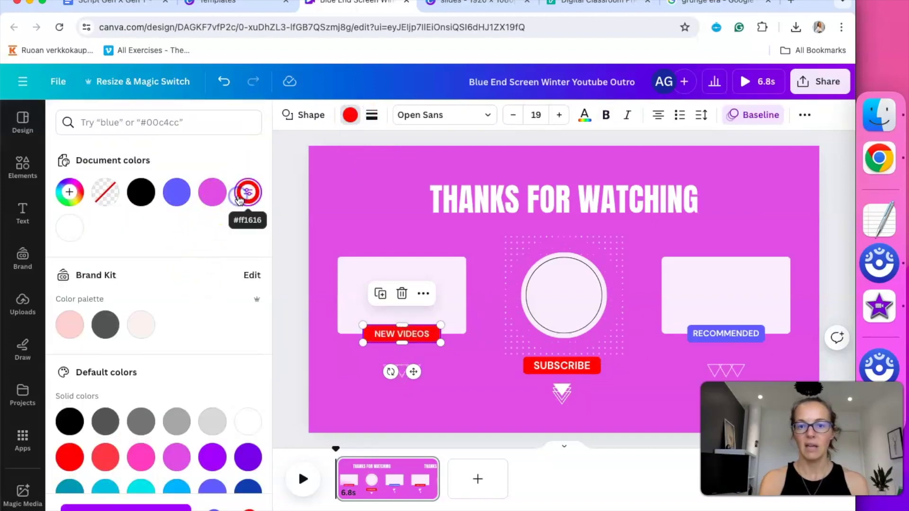
Set the THANKS FOR WATCHING heading in Times New Roman.
left_click(506, 197)
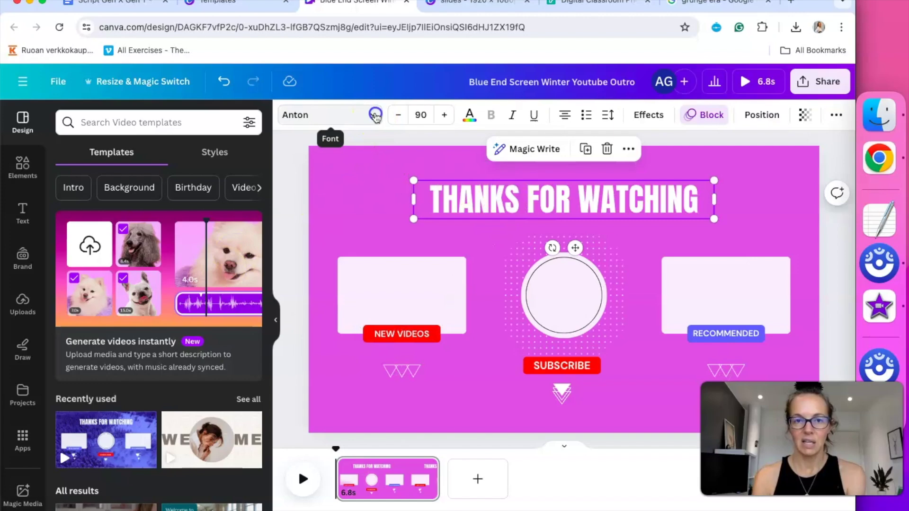
left_click(372, 115)
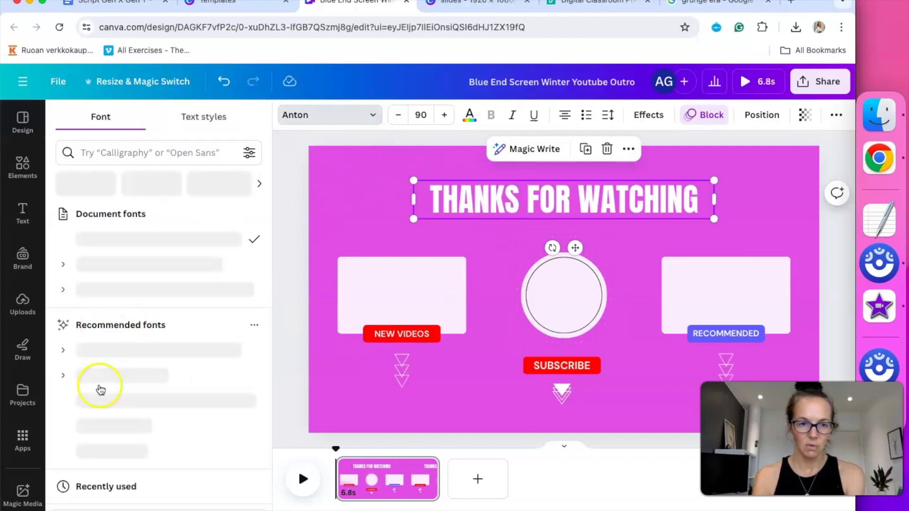
scroll(99, 365, "down", 3)
left_click(105, 333)
scroll(223, 300, "up", 5)
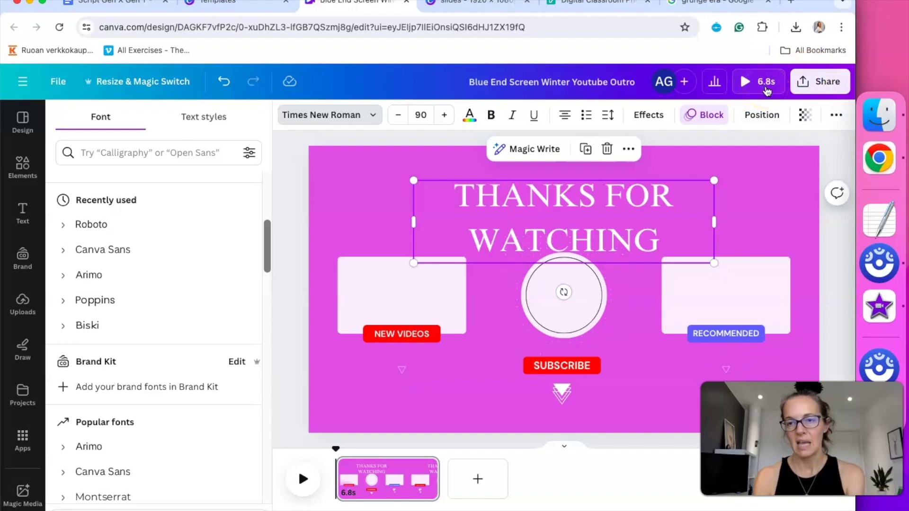
Preview the end card, stretch the design from 6.8 to 10 seconds, then check and minimize iMovie.
left_click(756, 88)
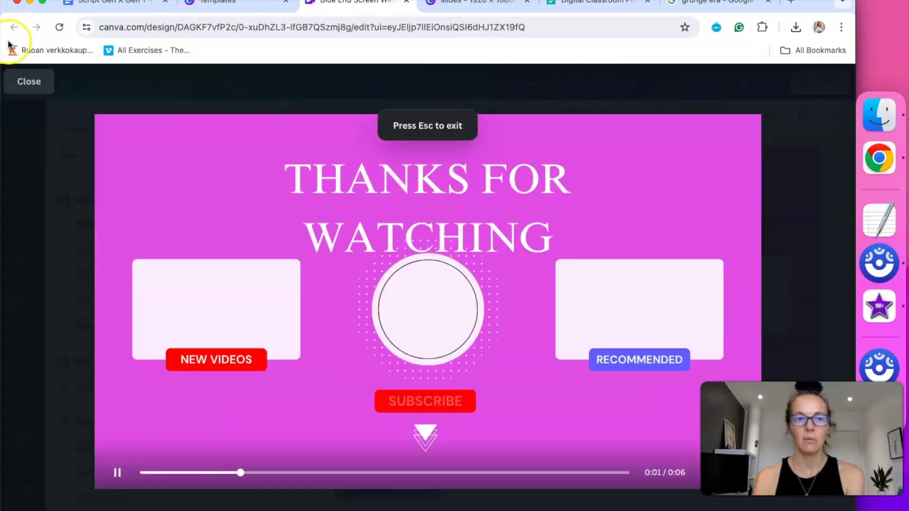
left_click(26, 80)
mouse_move(437, 475)
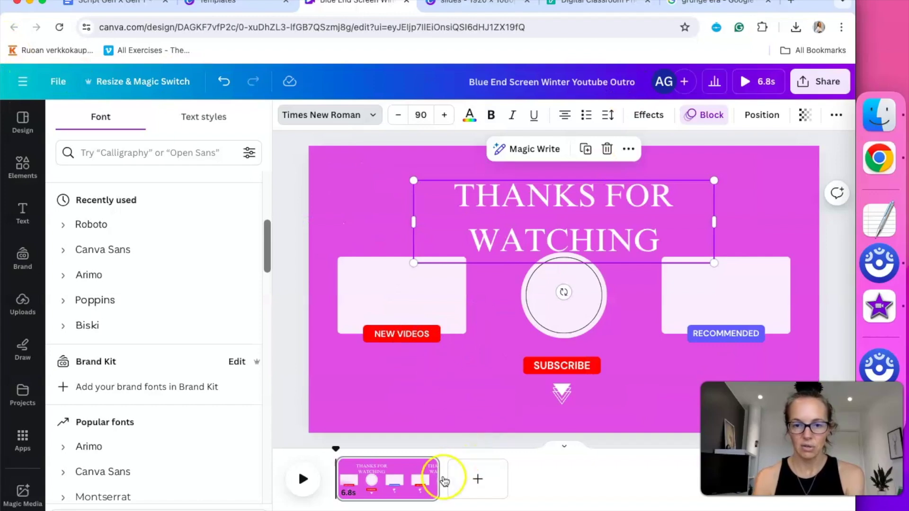
left_click_drag(436, 475, 488, 475)
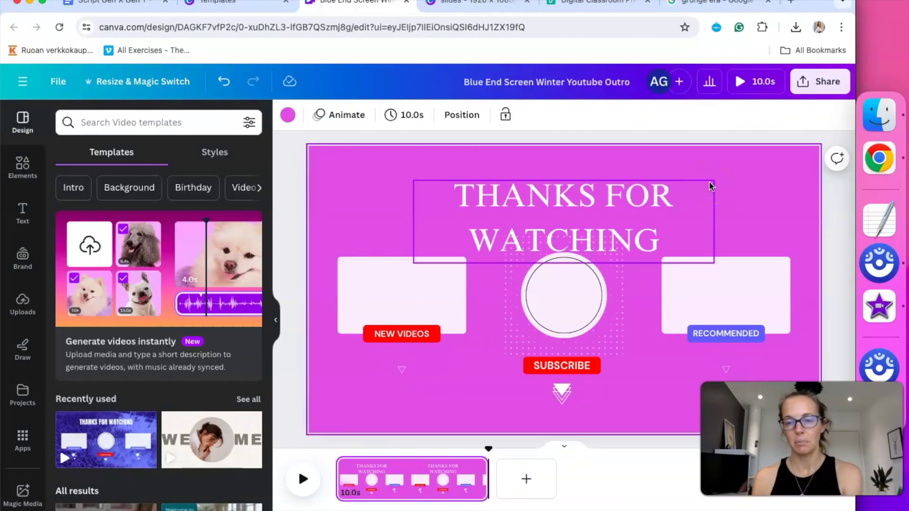
left_click(874, 314)
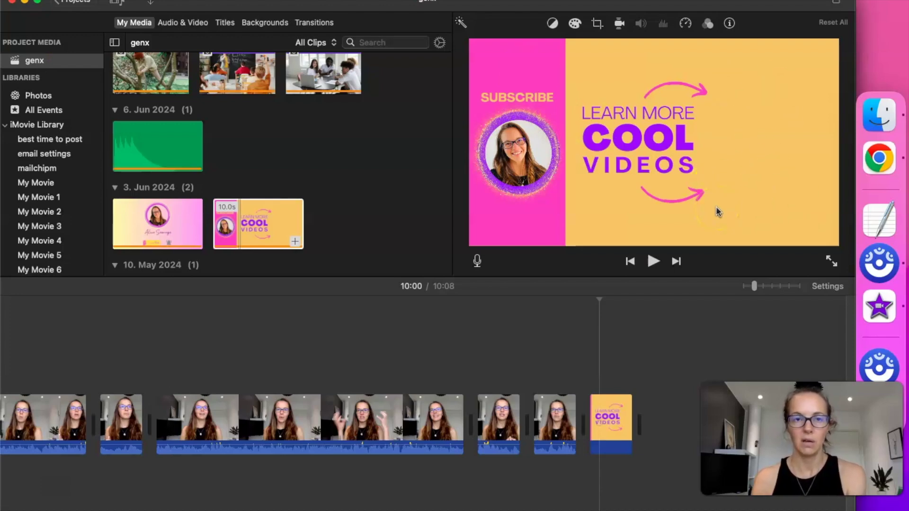
left_click(24, 2)
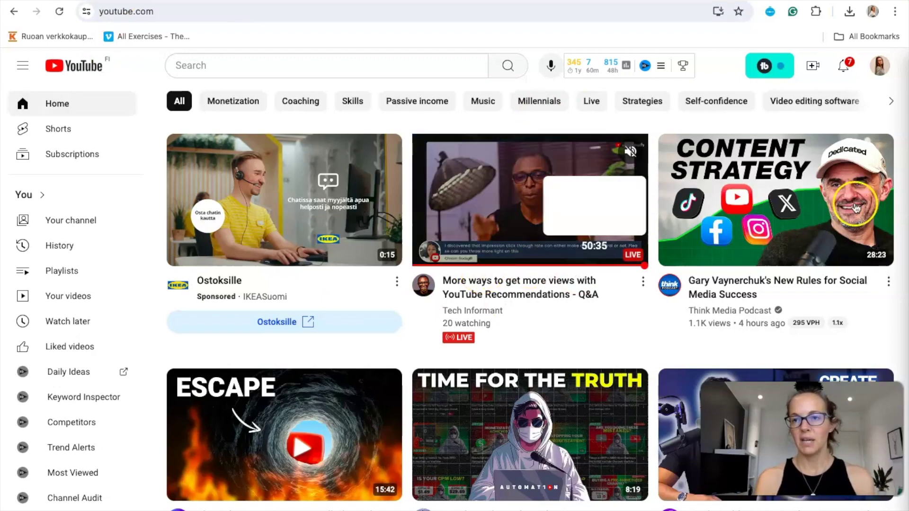
Upload 'Gen X versus Gen Y.mp4' via Create > Upload video and scroll through its Details.
left_click(813, 70)
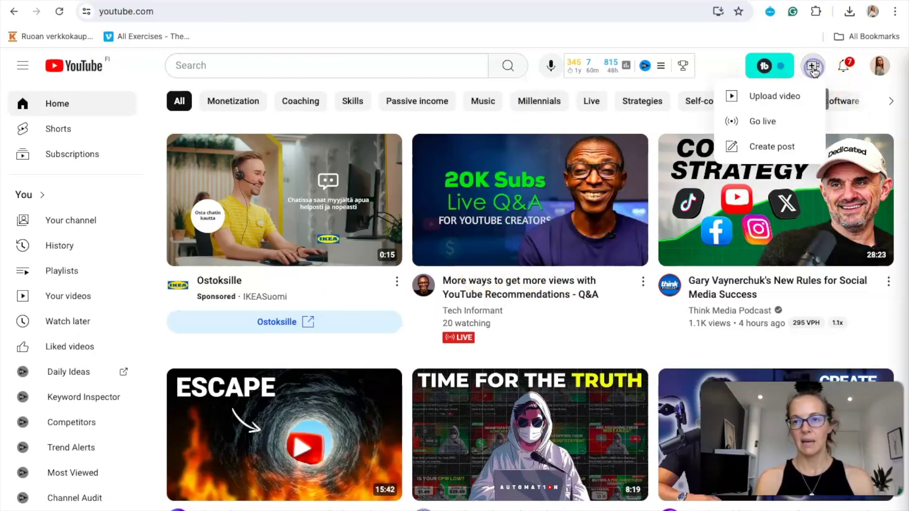
left_click(783, 95)
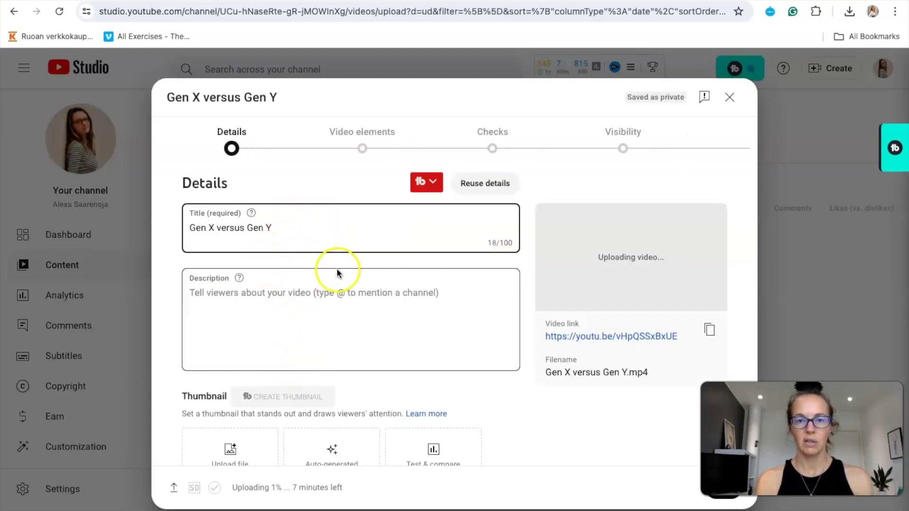
scroll(336, 265, "down", 5)
scroll(387, 407, "down", 6)
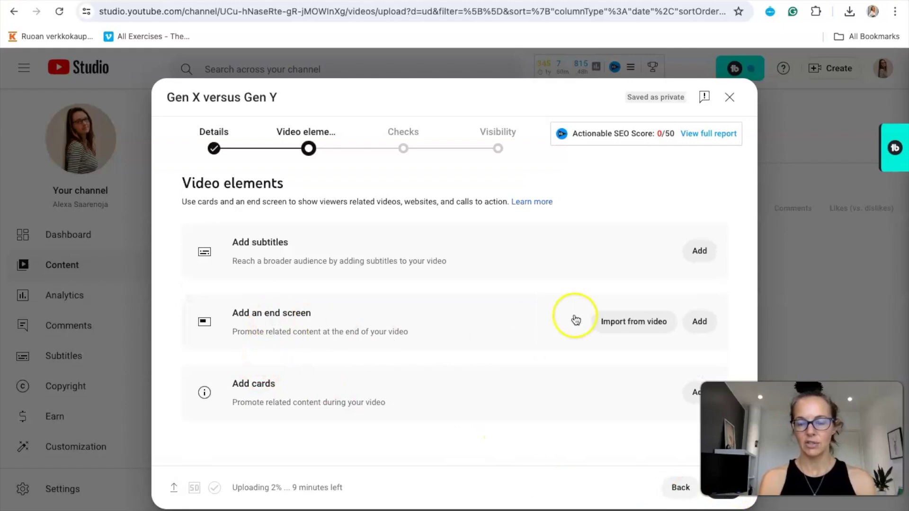
Start an end screen at the end-card position and apply the two-video layout.
left_click(701, 323)
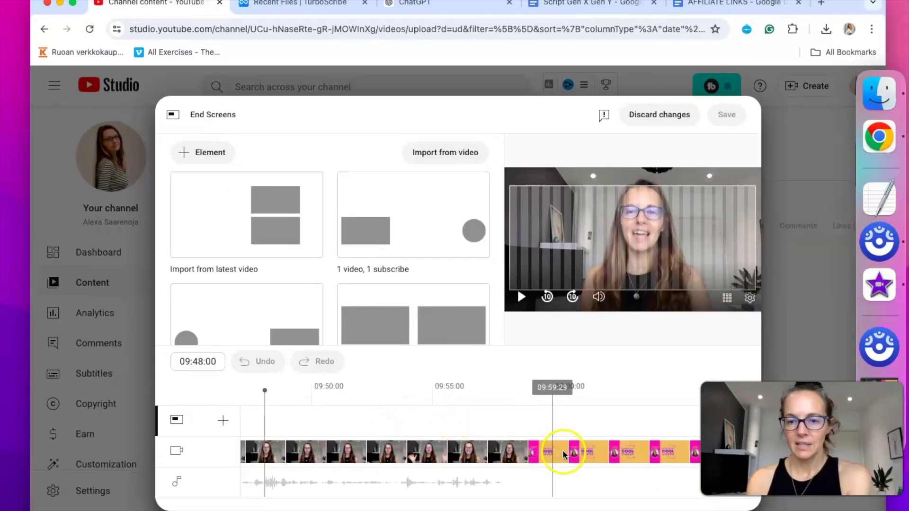
left_click_drag(550, 455, 532, 452)
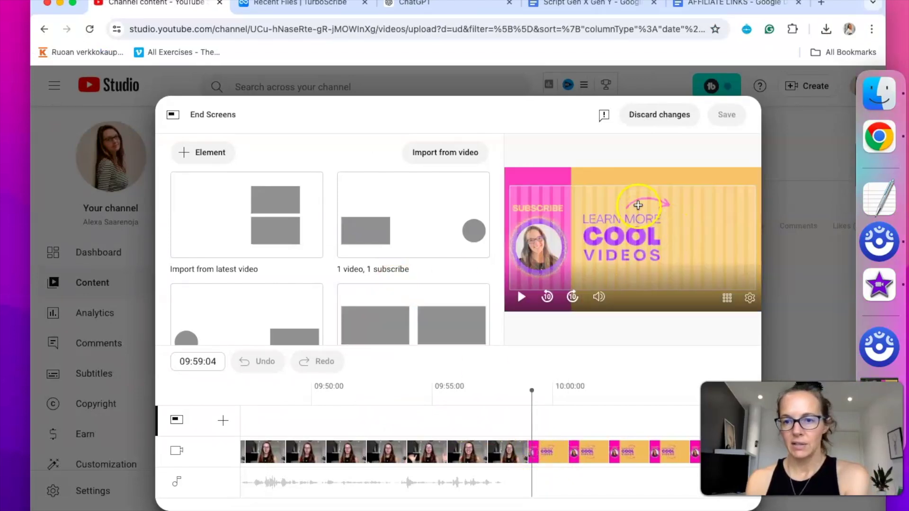
left_click(638, 202)
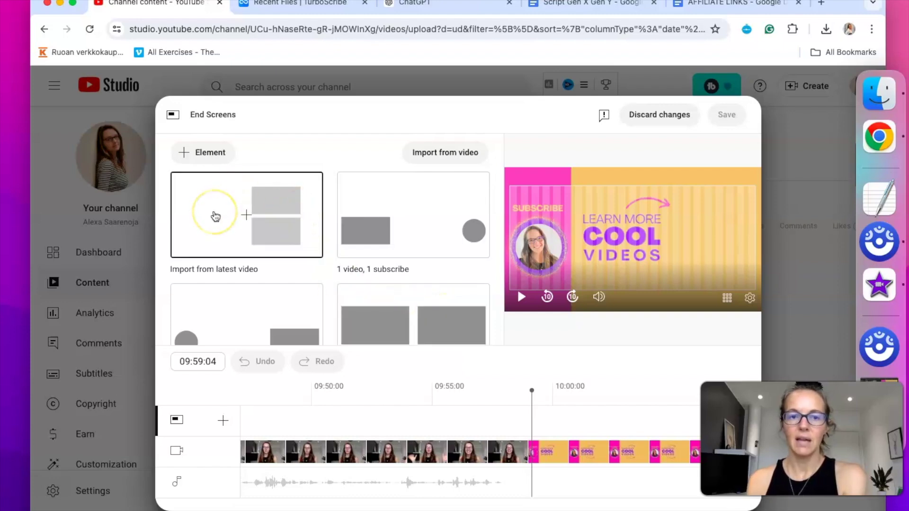
left_click(215, 213)
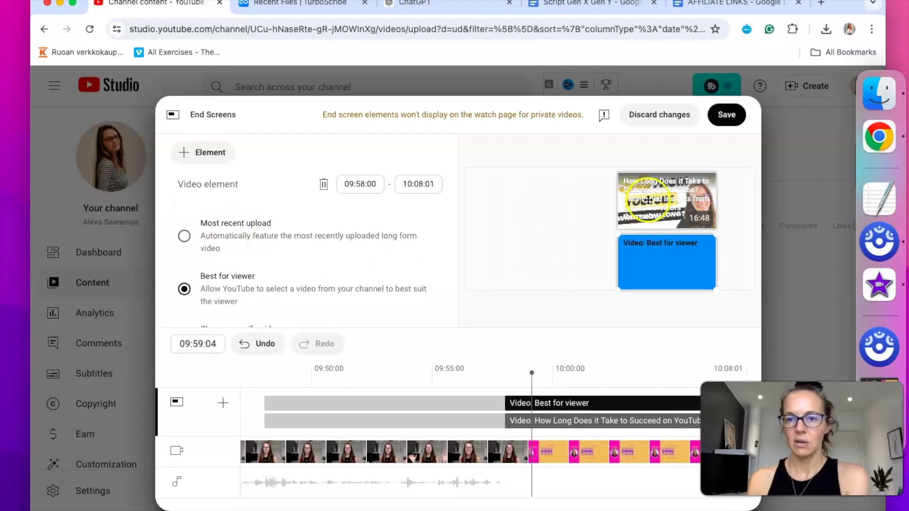
Move the playhead to 10:01:22 and inspect the second video element's settings.
left_click(533, 387)
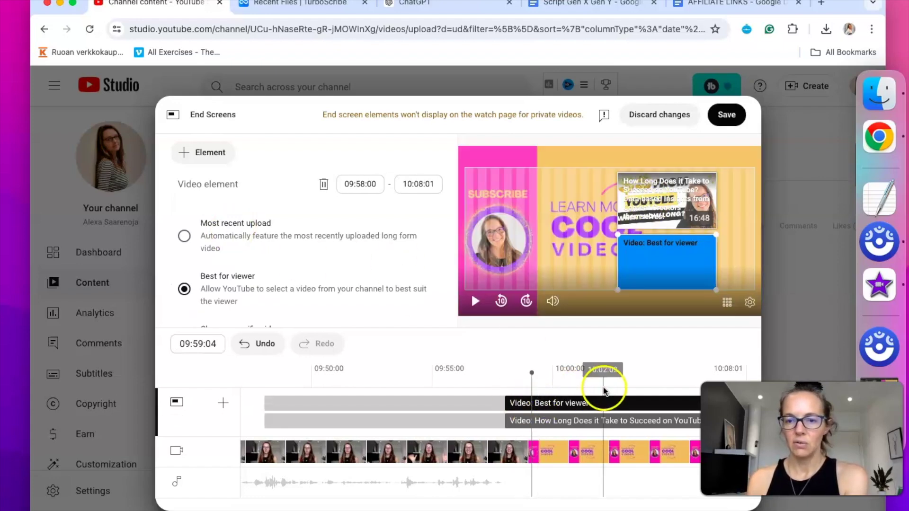
left_click(595, 386)
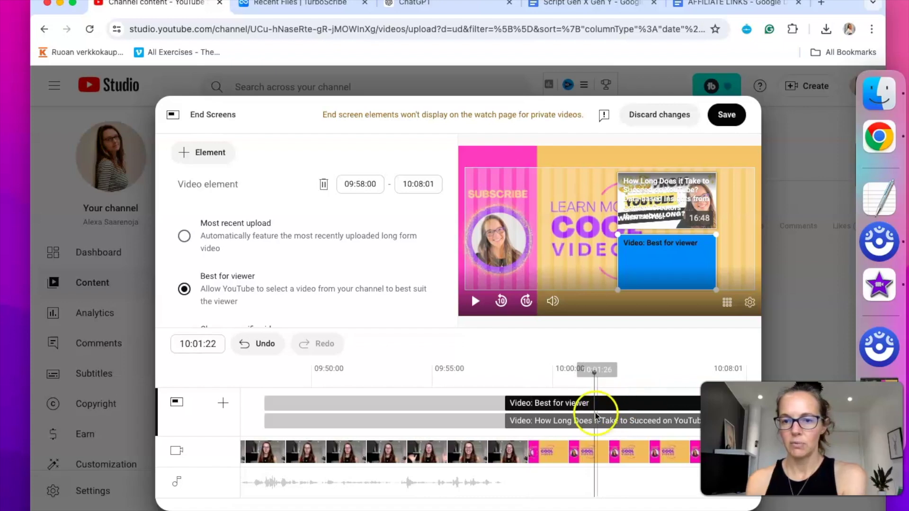
left_click(661, 263)
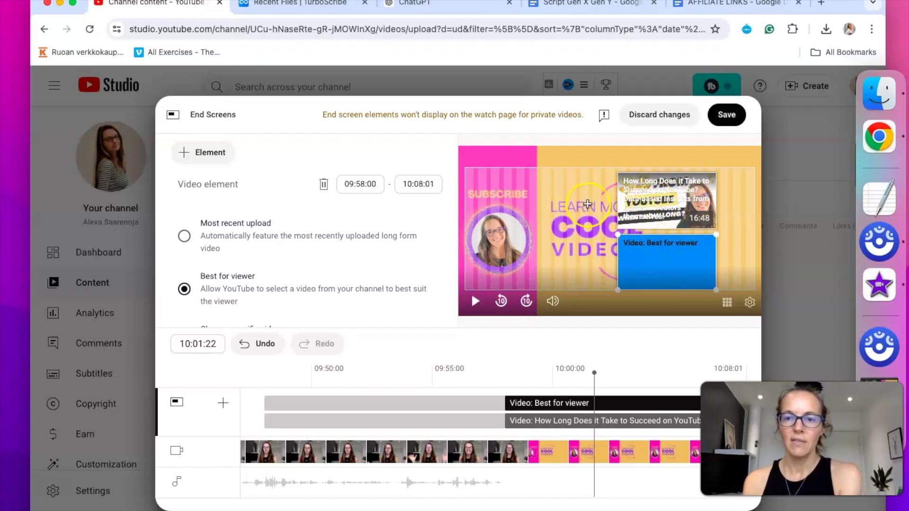
left_click(656, 259)
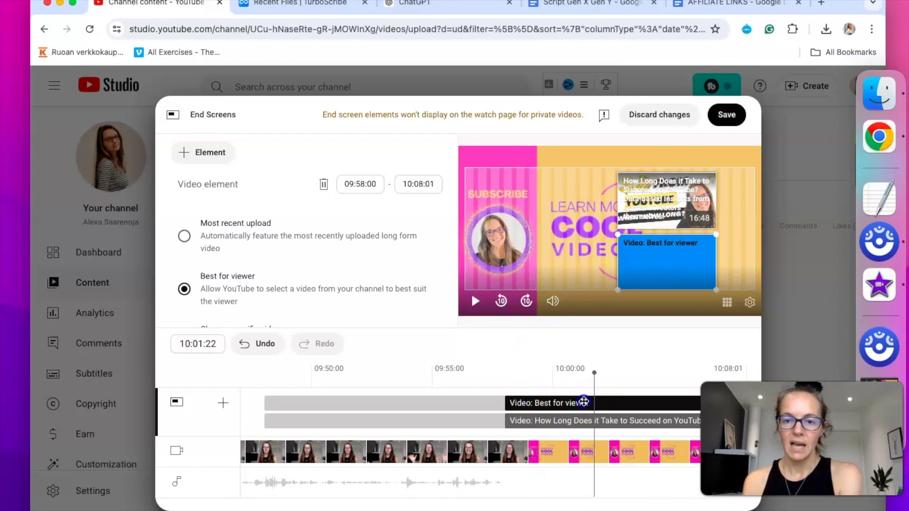
scroll(314, 277, "down", 2)
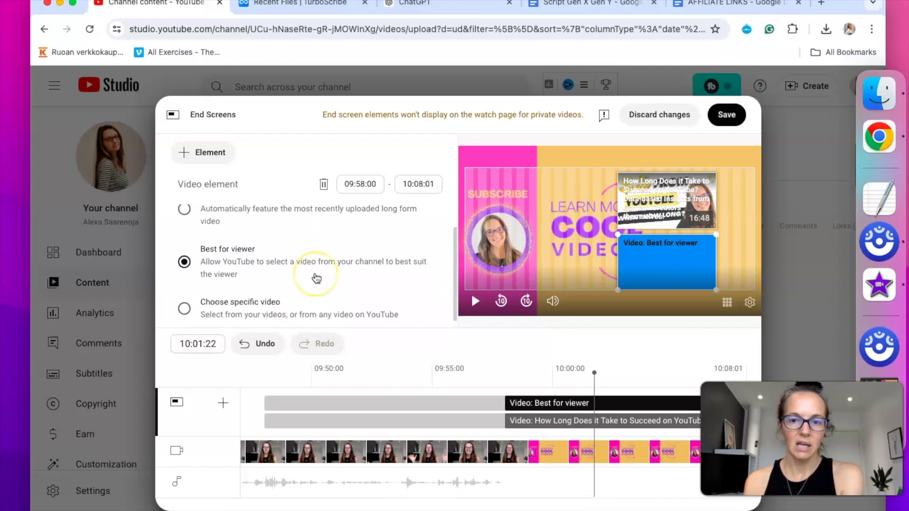
scroll(244, 255, "up", 2)
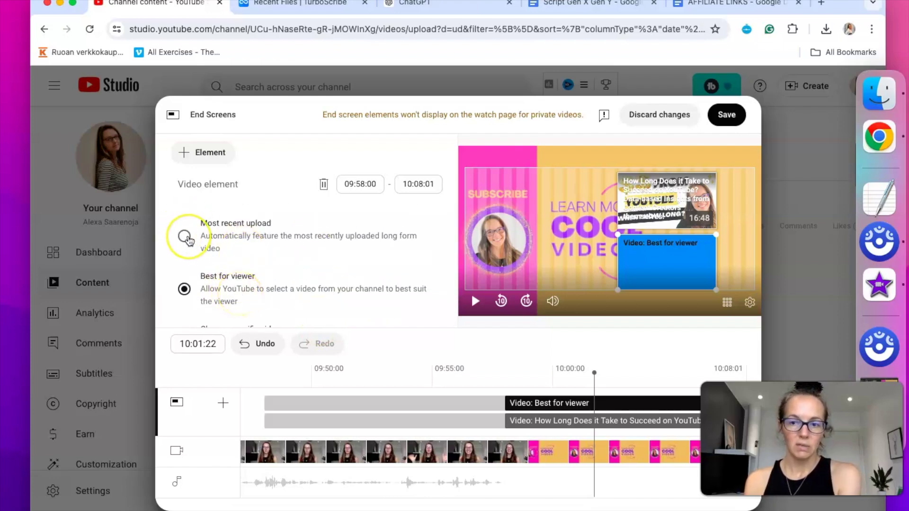
scroll(185, 239, "down", 2)
Switch the best-for-viewer element to a specific video, bringing up the channel video list.
left_click(185, 302)
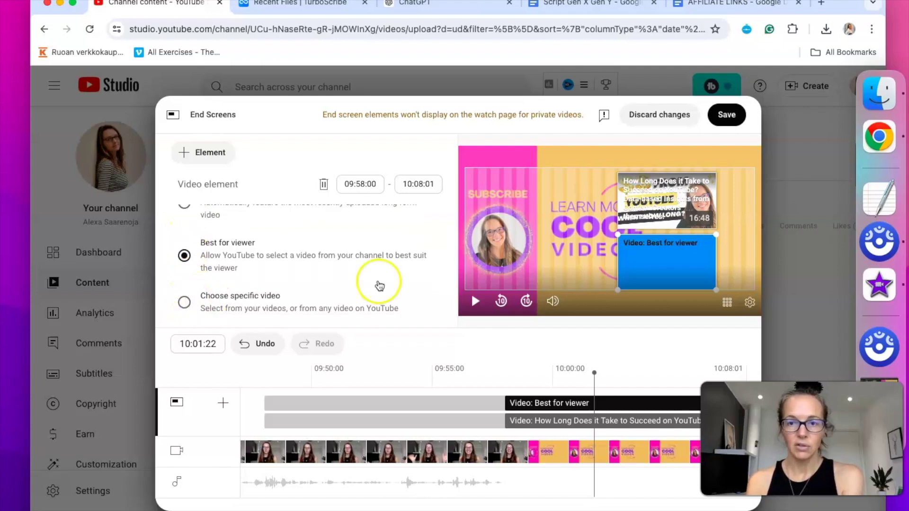
left_click(638, 278)
left_click(559, 390)
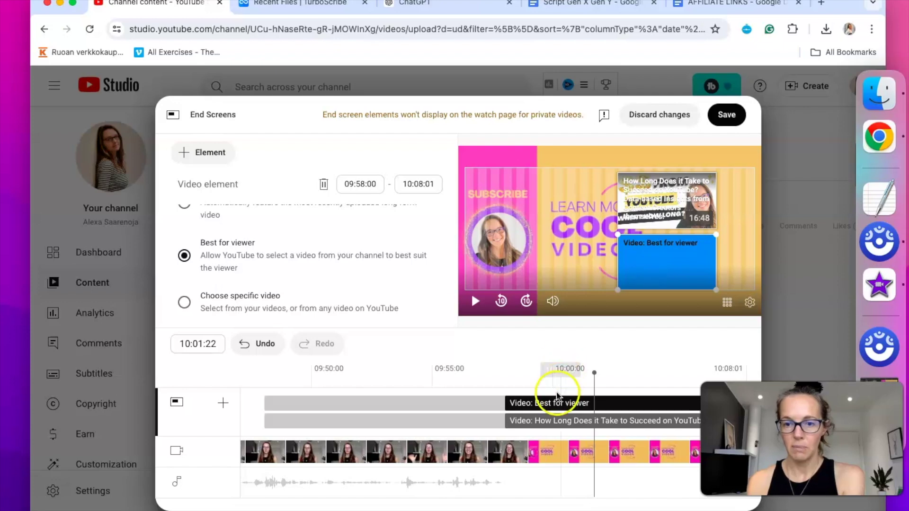
left_click(301, 250)
Pick 'Starting a YouTube Channel at 40+: It's Never Too Late!' as the second element's video.
left_click(185, 302)
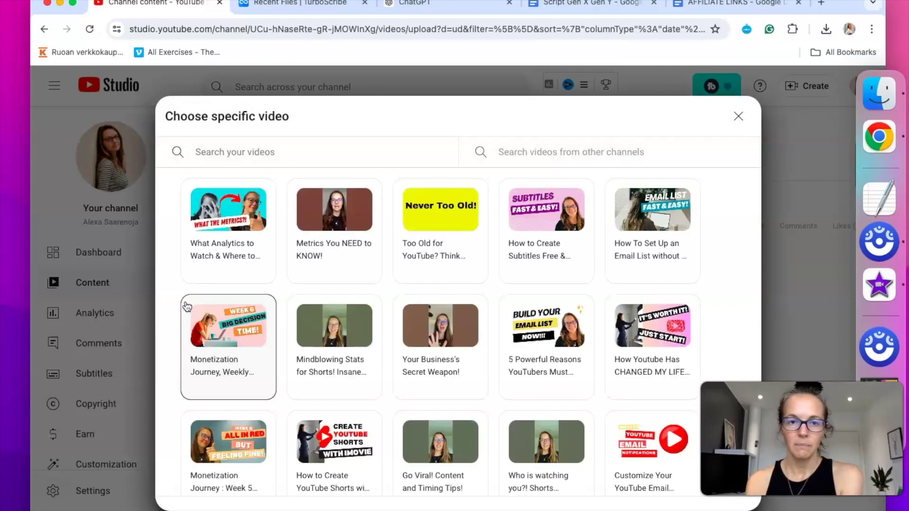
scroll(187, 307, "down", 3)
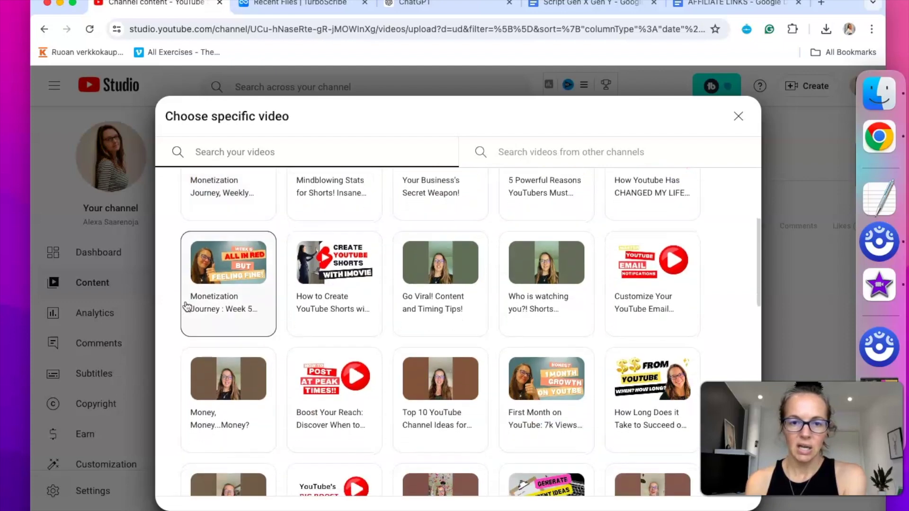
scroll(187, 307, "down", 3)
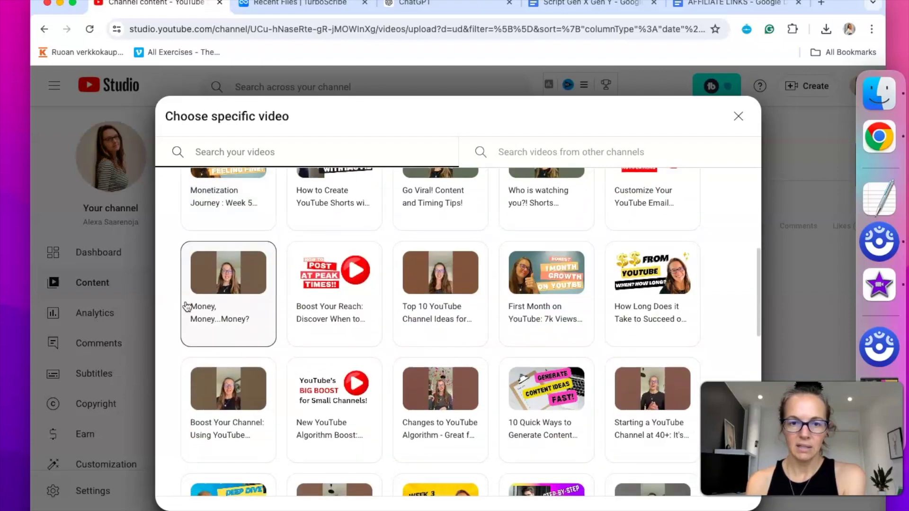
left_click(585, 306)
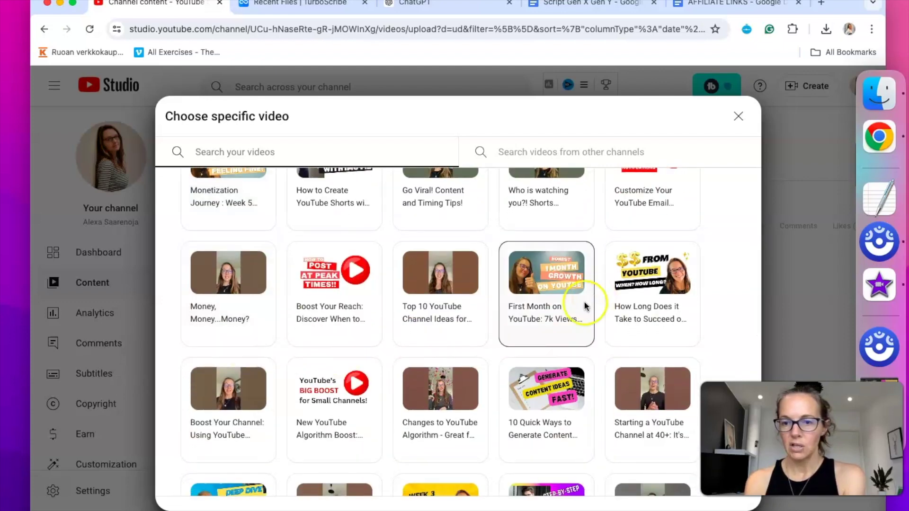
left_click(664, 390)
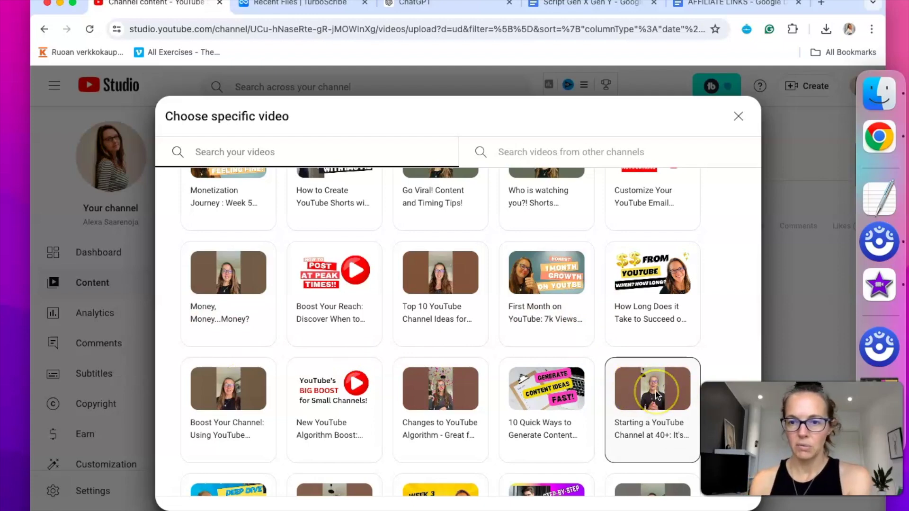
left_click(663, 263)
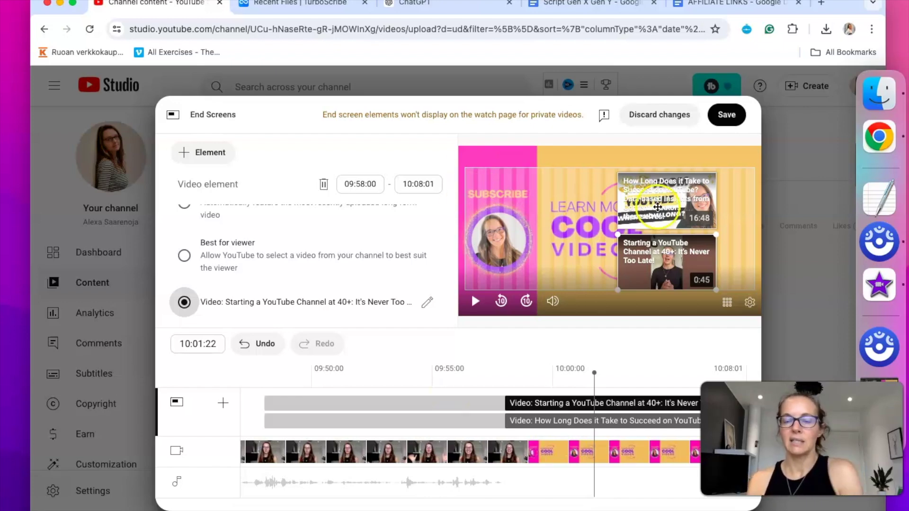
Drag the How Long element back toward the upper right and jump to 10:05:02.
left_click_drag(647, 208, 516, 244)
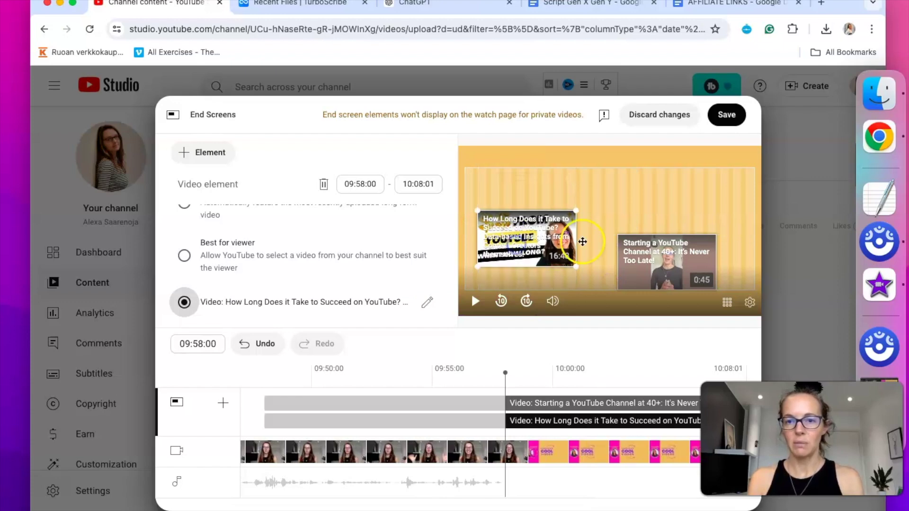
left_click(657, 263)
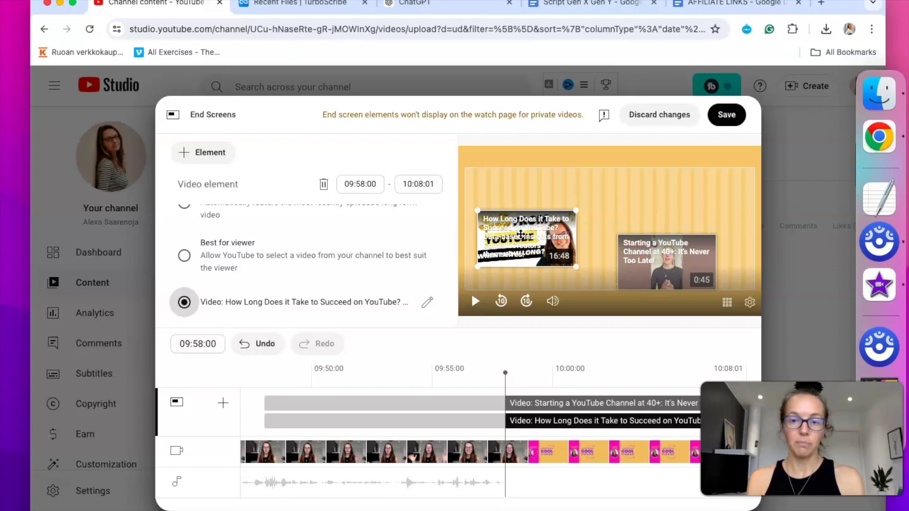
left_click_drag(521, 234, 661, 194)
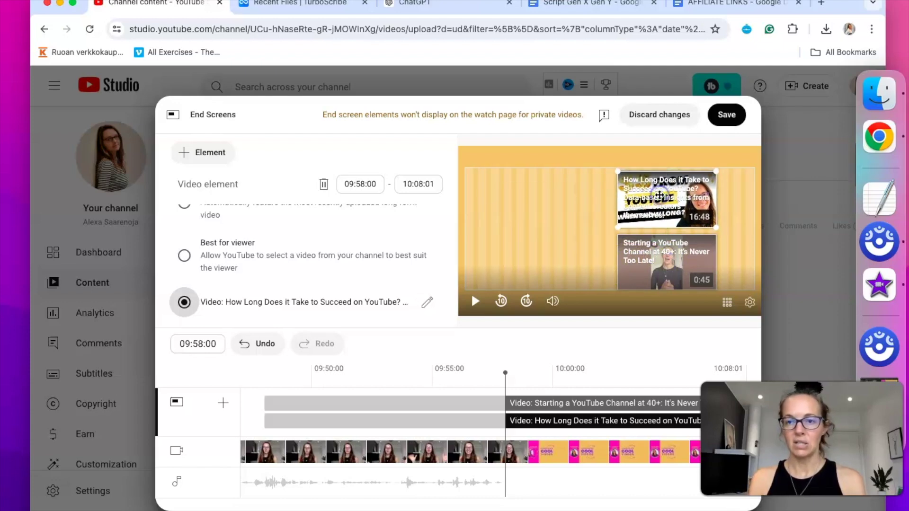
left_click(643, 232)
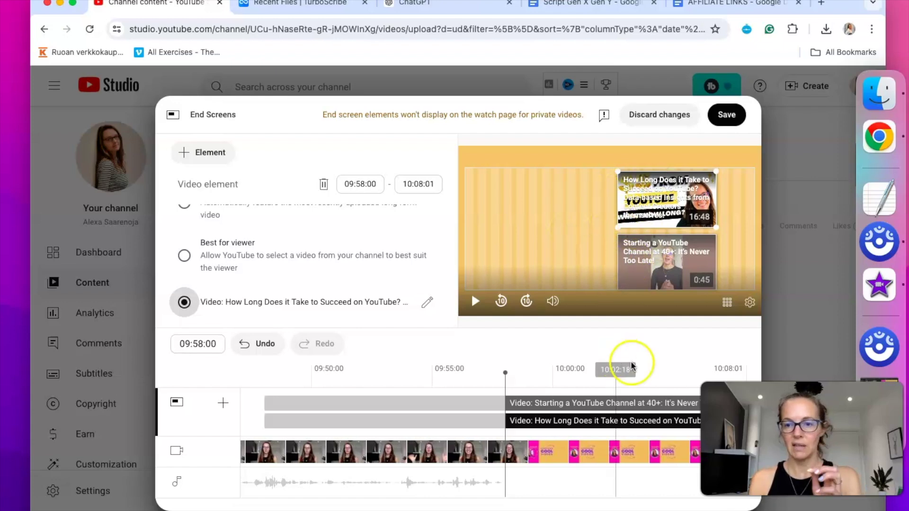
left_click(676, 382)
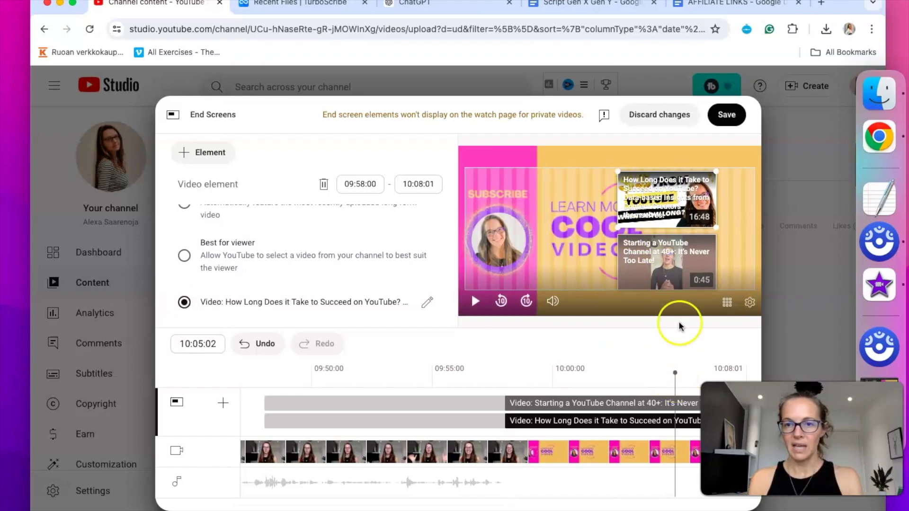
Put How Long in the top-right corner with Starting beneath it, then save the end screen.
left_click_drag(644, 214, 683, 210)
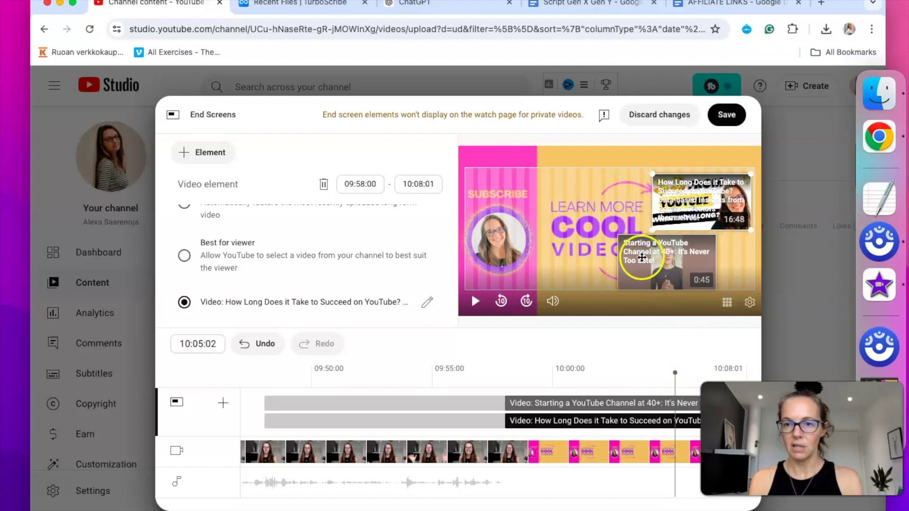
left_click_drag(642, 257, 677, 257)
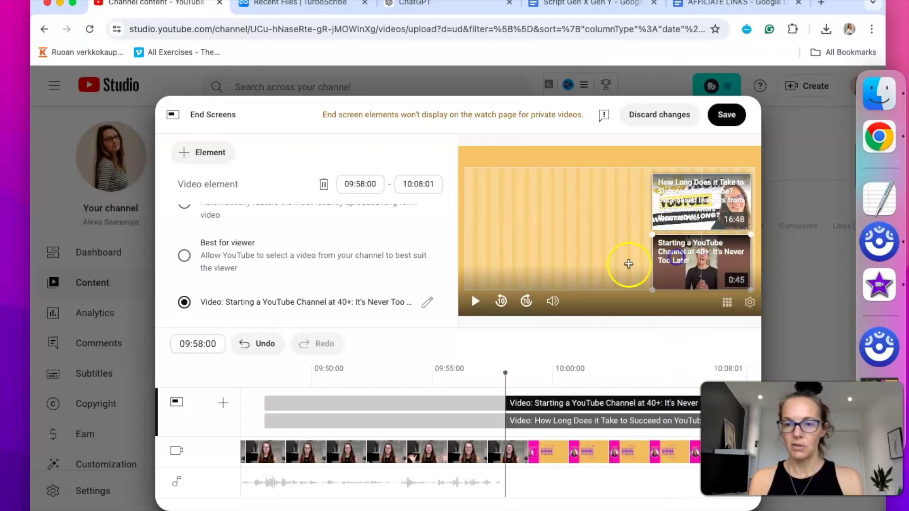
left_click_drag(663, 372, 697, 377)
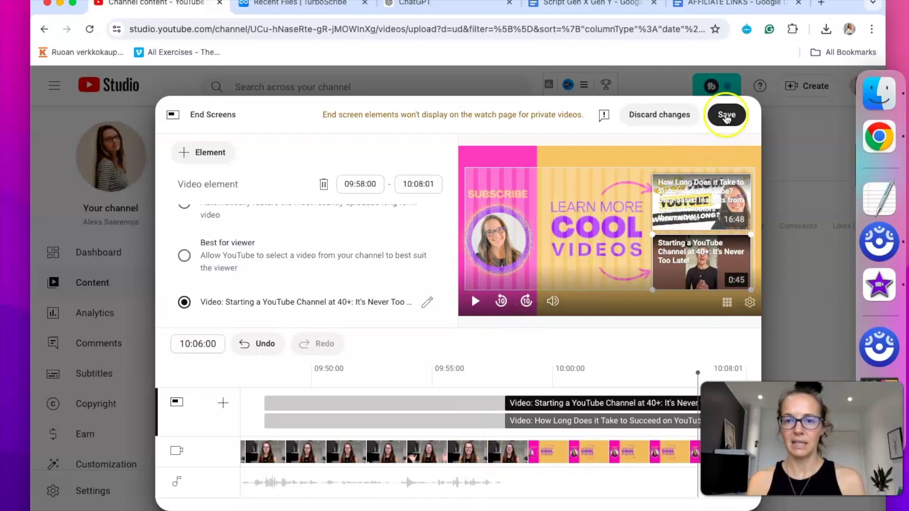
left_click(727, 116)
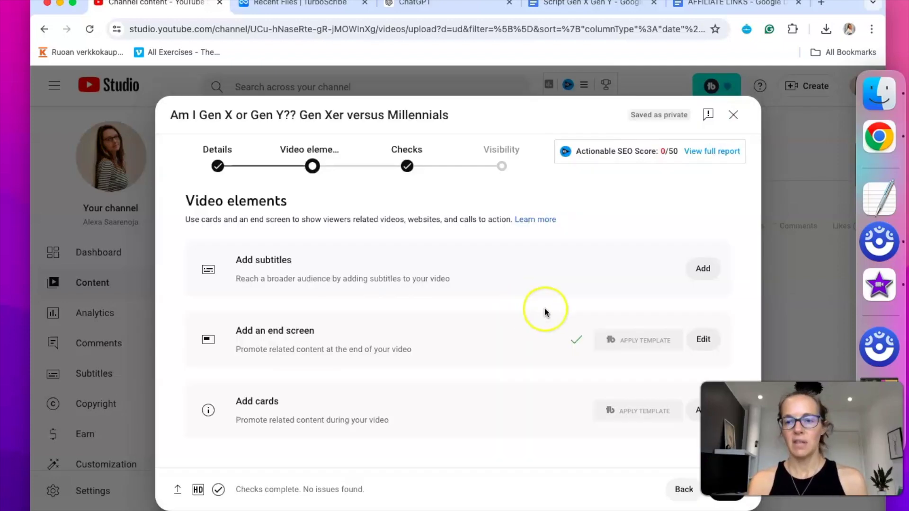
Review the saved two-video end screen's timeline start, then advance the upload to Checks.
left_click(704, 340)
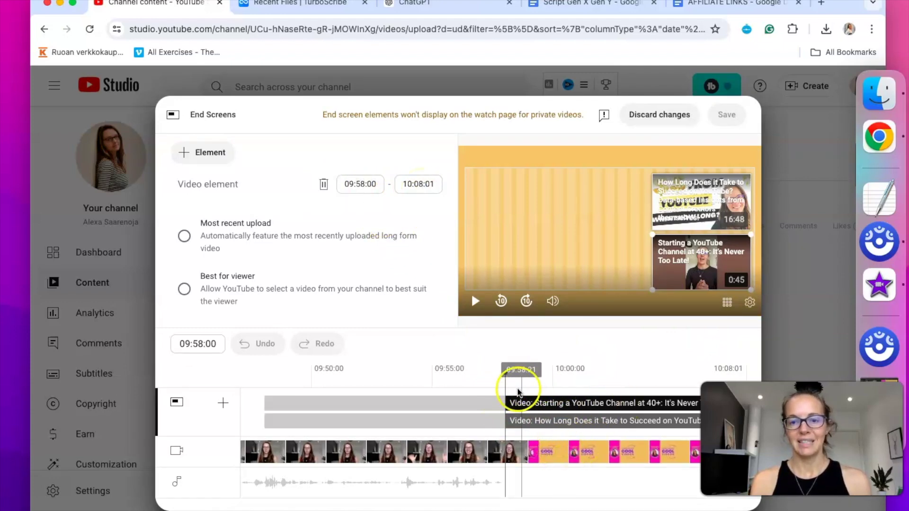
left_click_drag(521, 403, 488, 394)
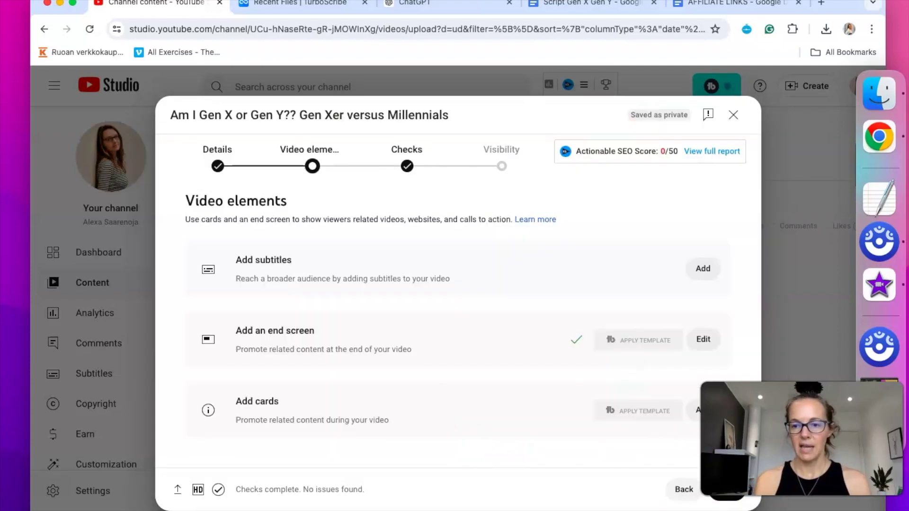
left_click(724, 497)
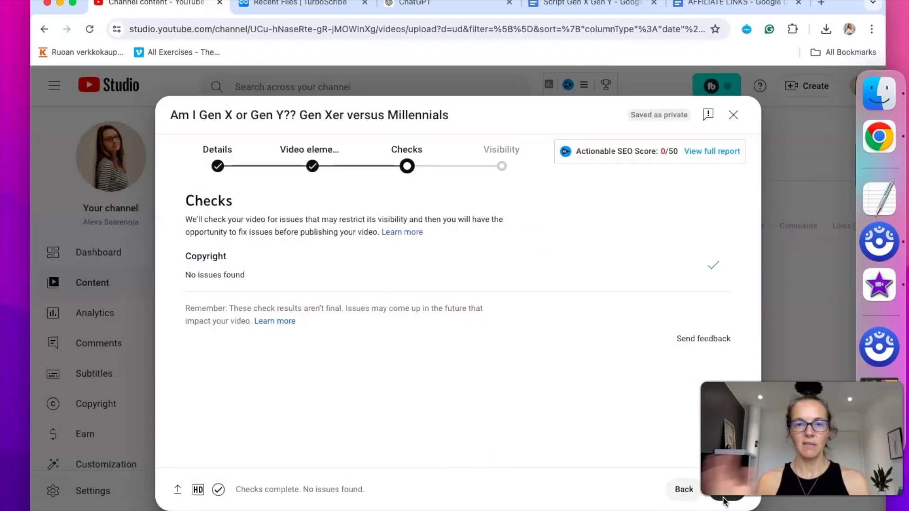